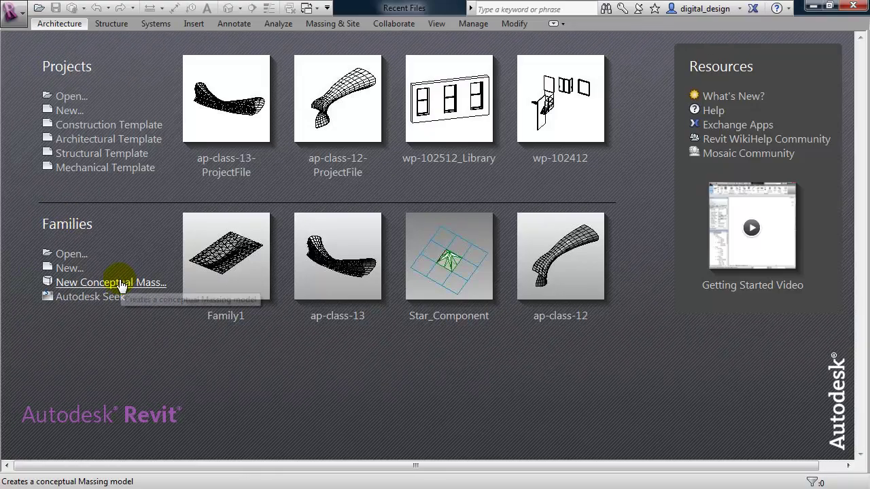
Start a new conceptual mass, opening the Mass.rft template as Family1
click(121, 284)
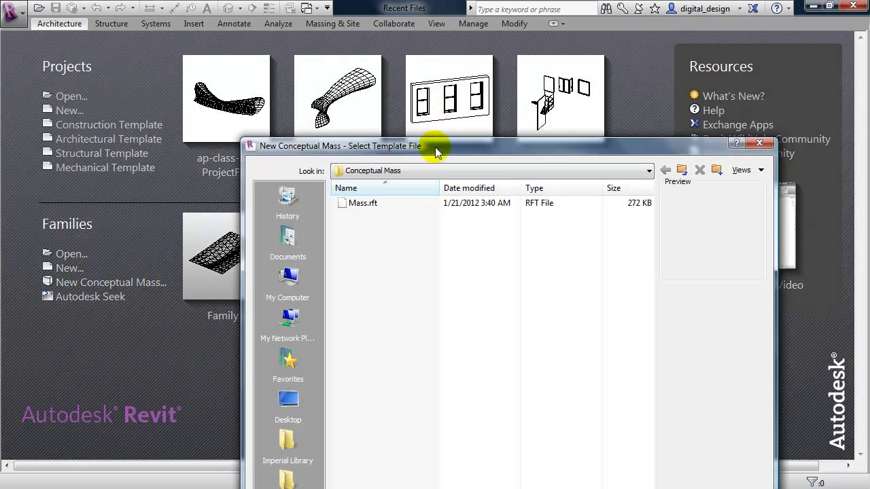
drag(433, 147, 380, 38)
drag(314, 35, 323, 116)
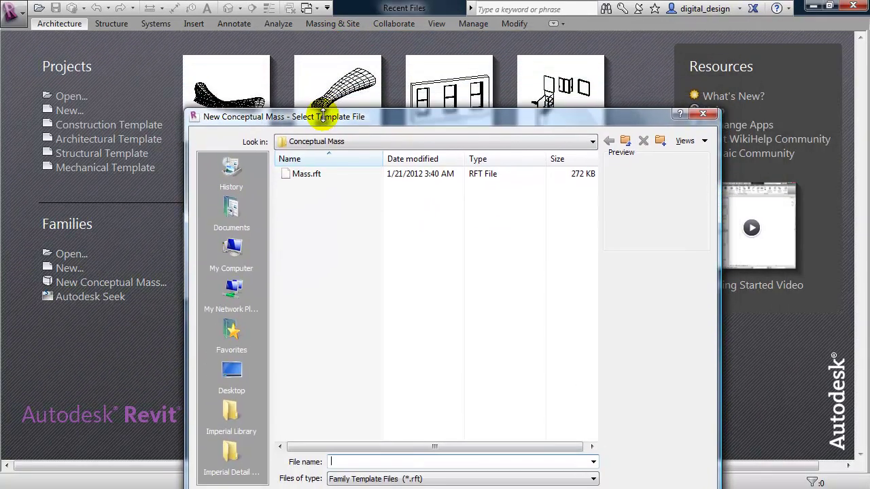
click(276, 109)
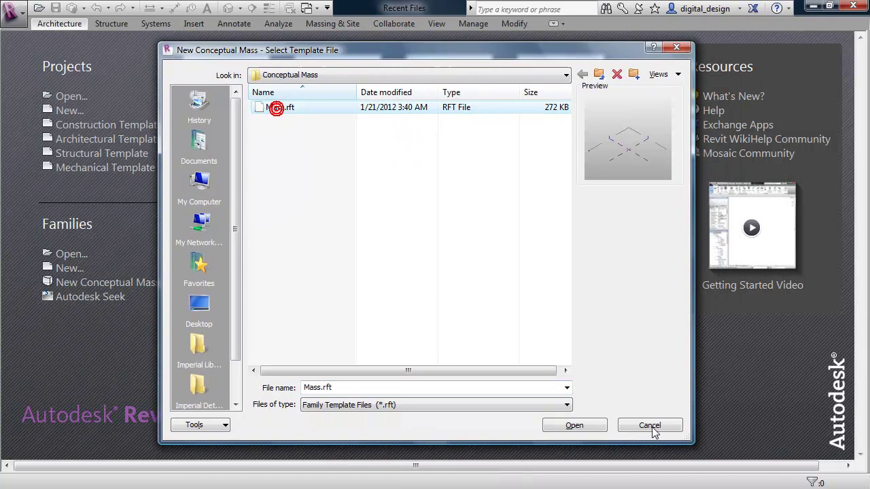
click(577, 425)
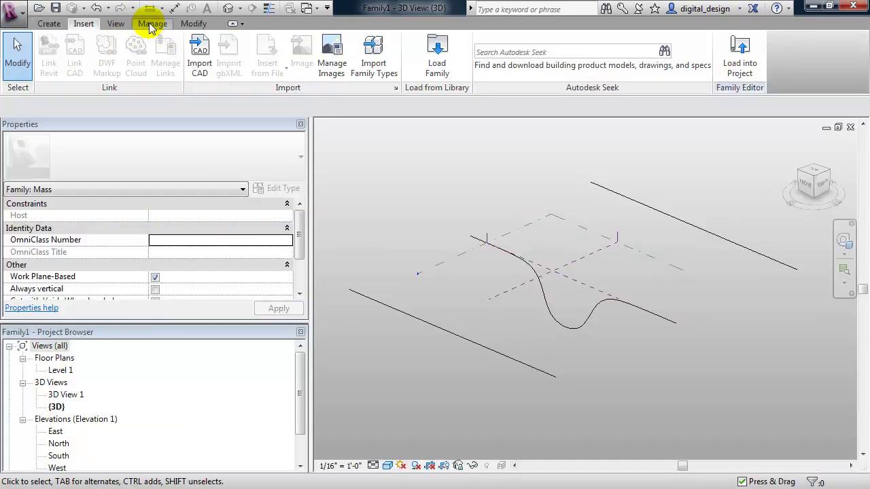
In Project Units, keep the Length format as feet and fractional inches
click(153, 24)
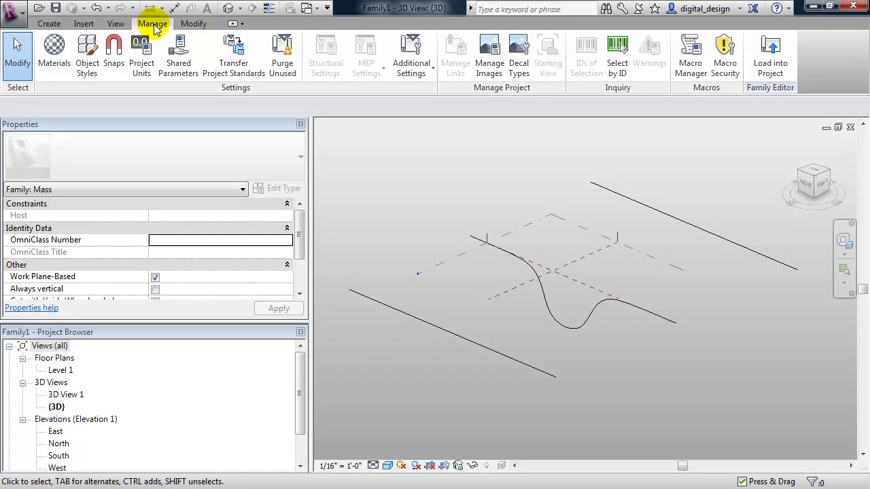
click(151, 72)
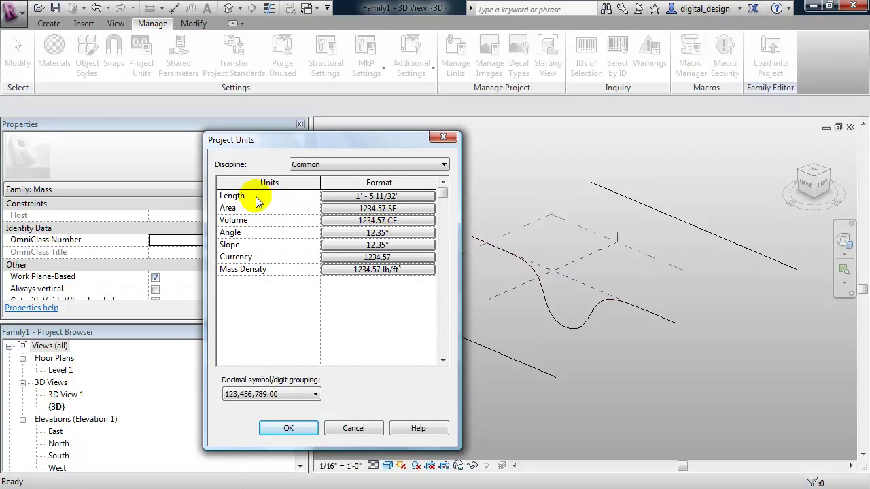
click(348, 197)
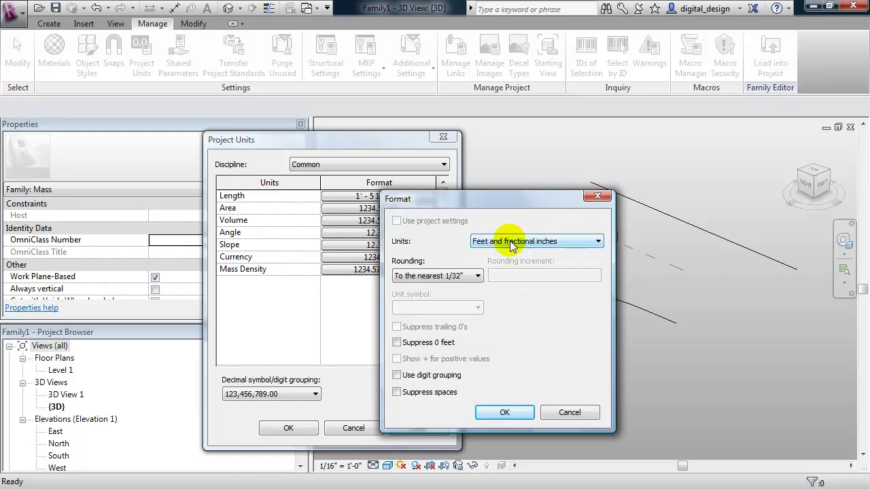
click(506, 412)
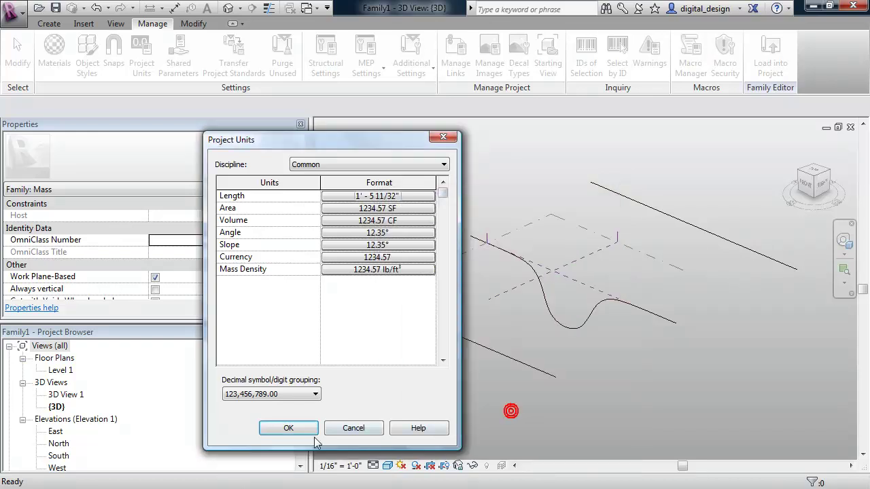
Close Project Units and bring up the application menu's Export options listing FBX
click(287, 428)
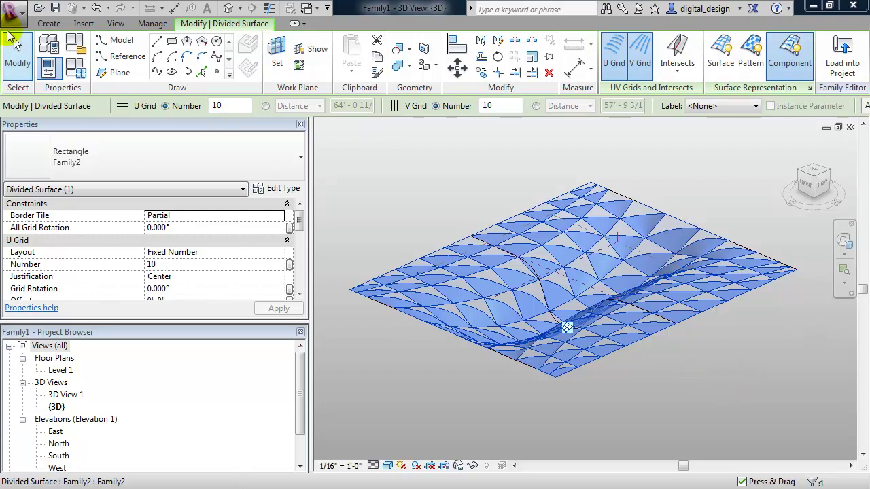
click(14, 13)
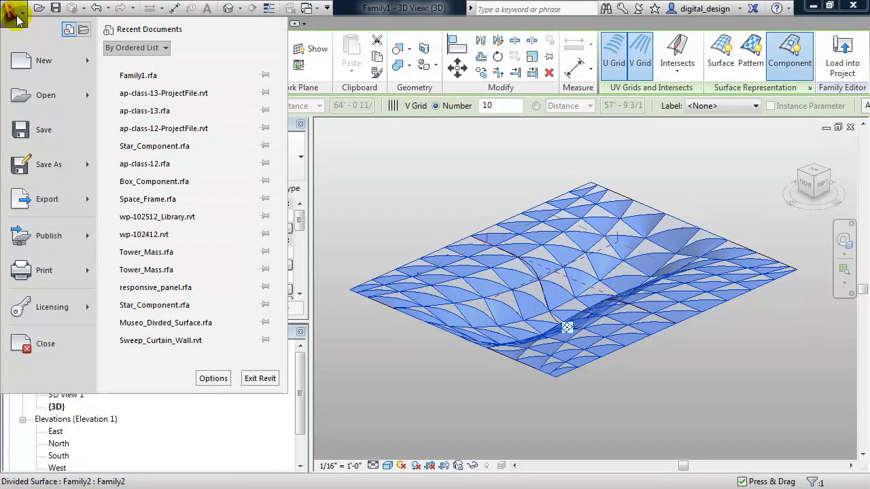
mouse_move(62, 203)
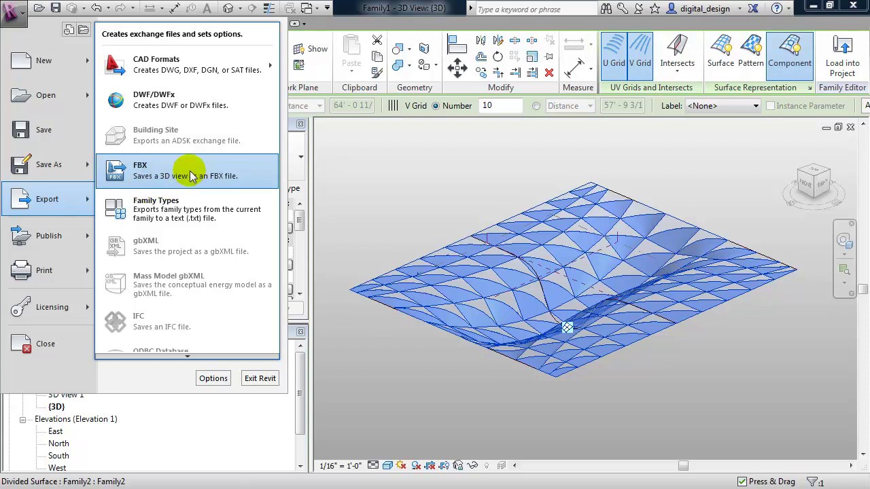
Export the 3D view as FBX named Family1-3DView-{3D} into the Output folder, then deselect
click(178, 174)
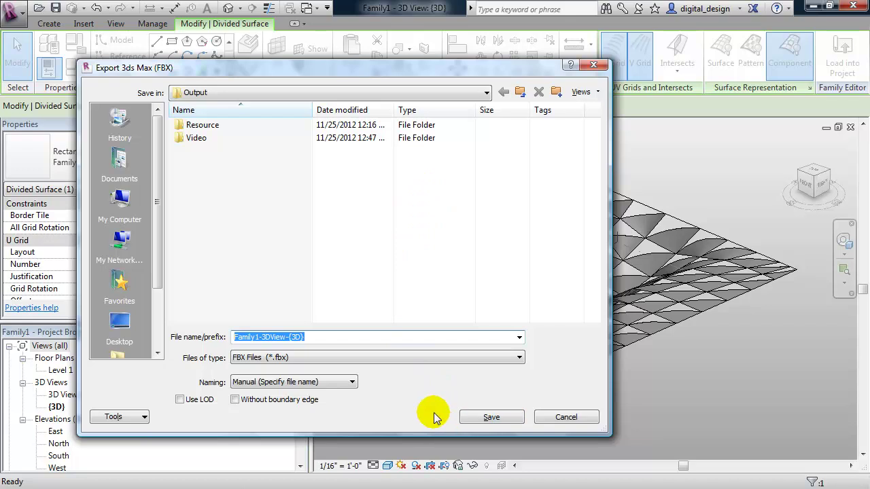
click(482, 420)
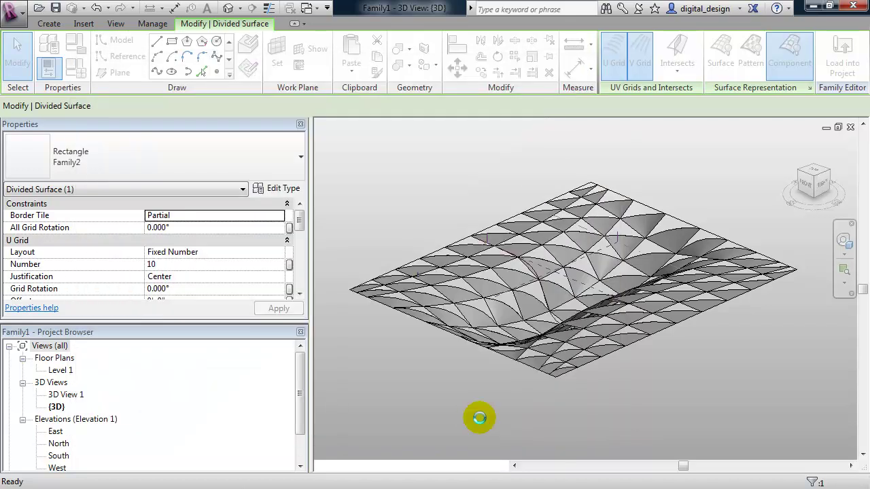
click(480, 417)
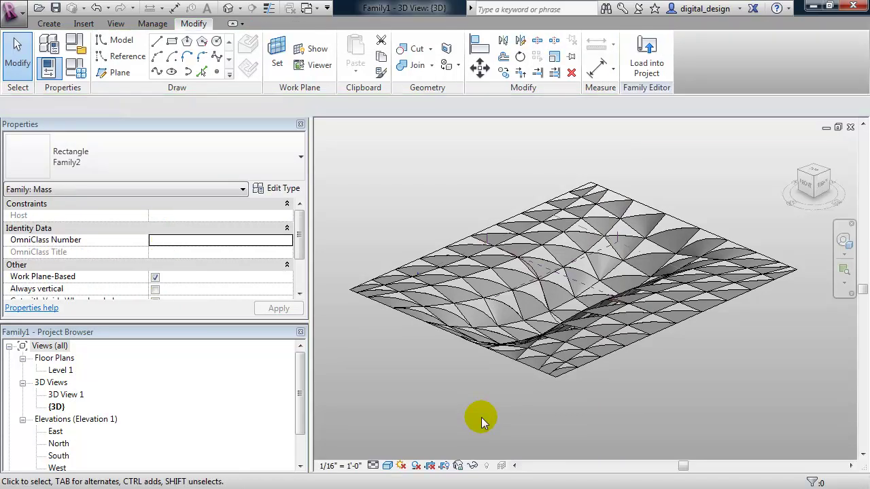
Switch to 3ds Max and pick Family1-3DView-{3D}.fbx from Output for Link Revit
key(super+Tab)
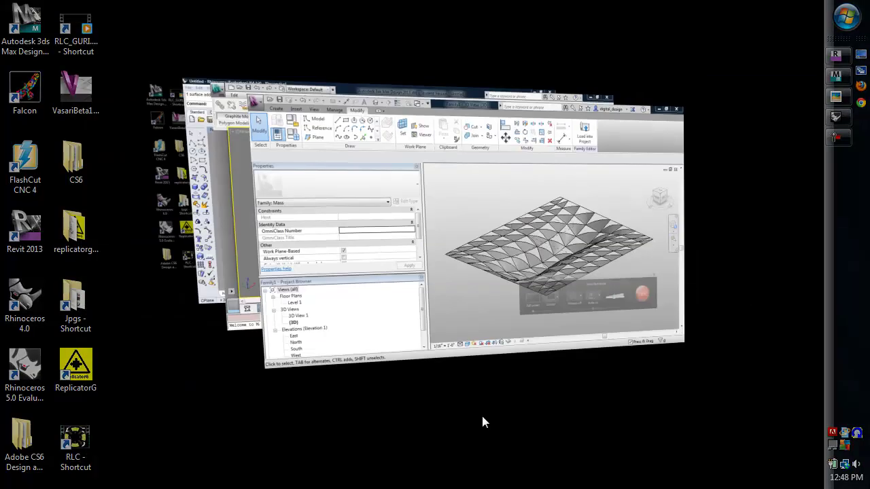
key(super+Tab)
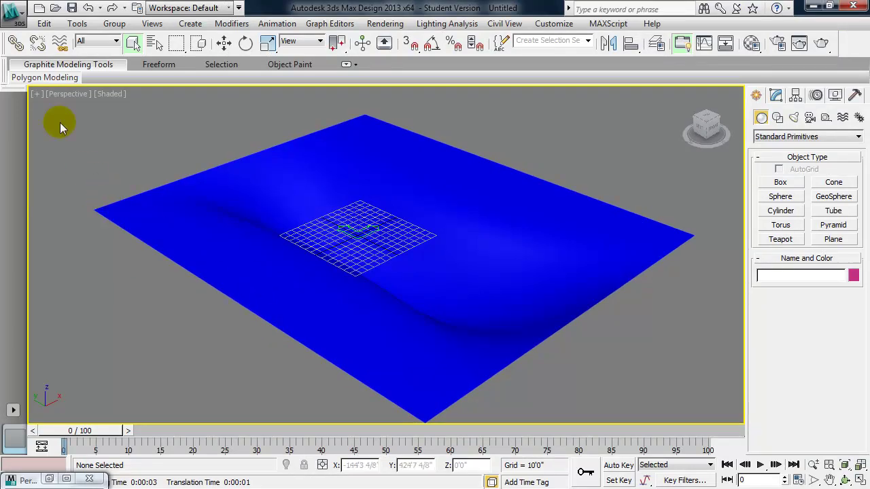
click(11, 20)
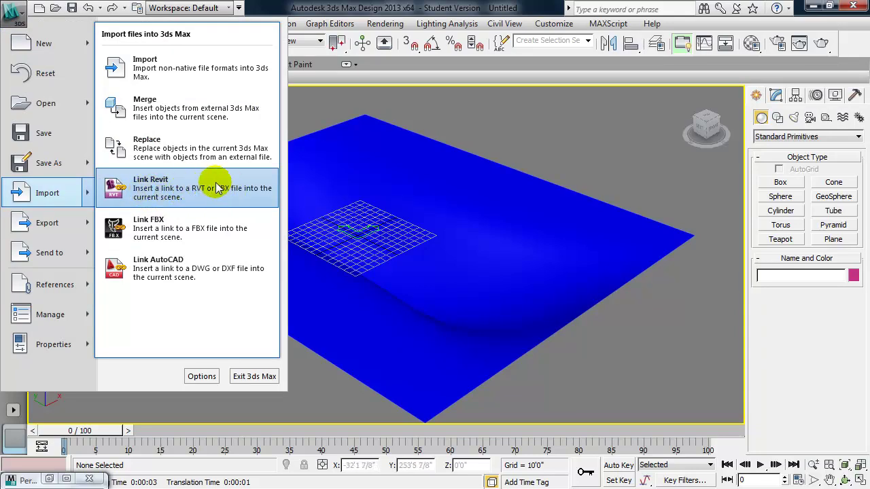
click(217, 188)
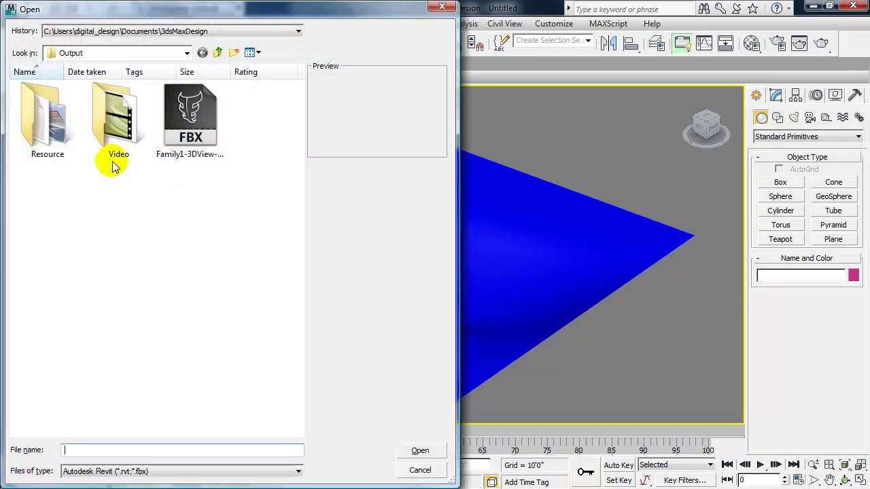
click(203, 136)
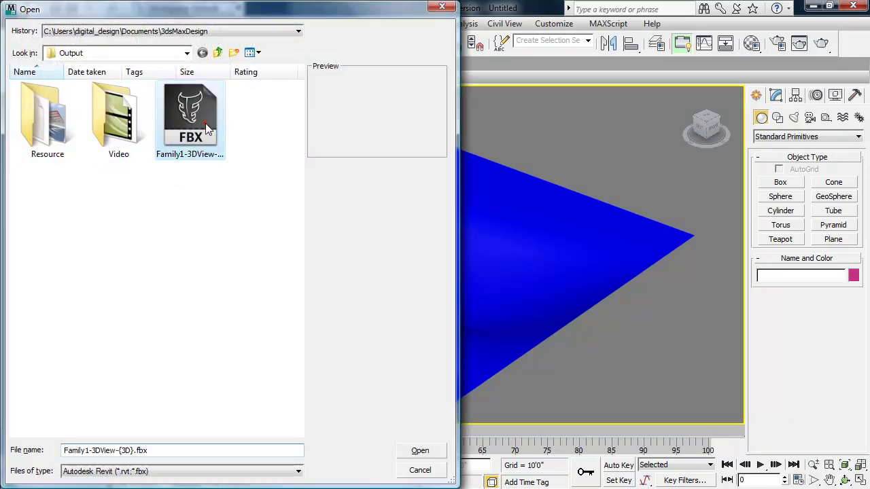
click(436, 450)
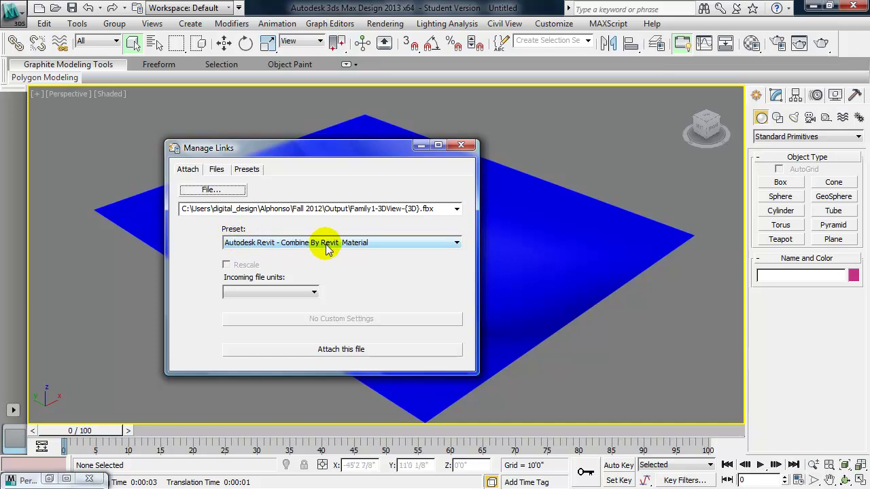
Attach Family1-3DView-{3D}.fbx using the Autodesk Revit - Combine By Revit Family Type preset
click(447, 242)
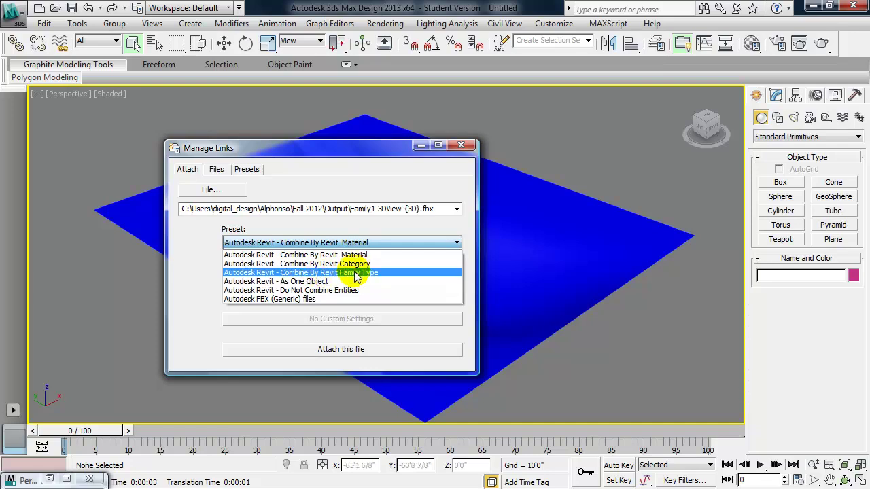
click(353, 273)
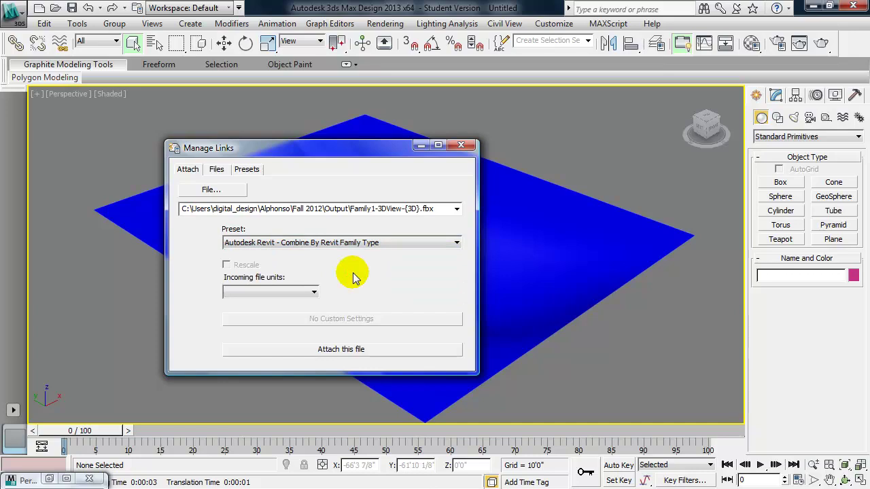
click(257, 350)
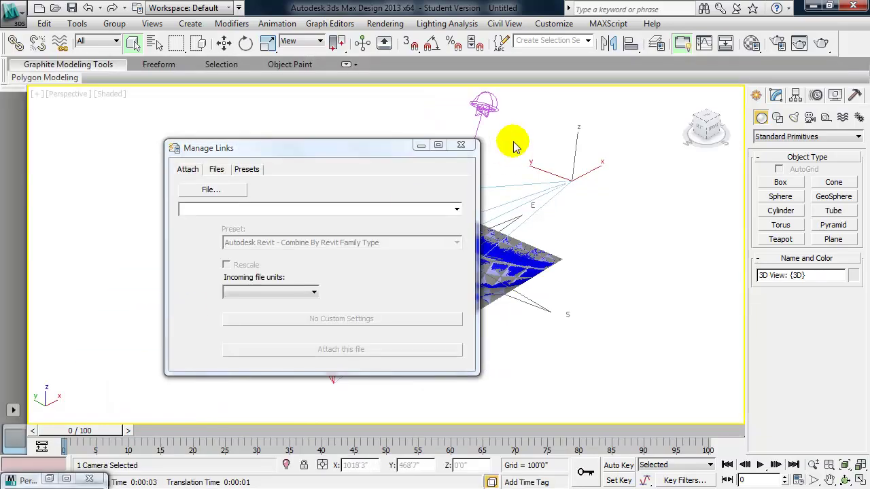
Close Manage Links, render the perspective view, then close the rendered frame window
click(461, 149)
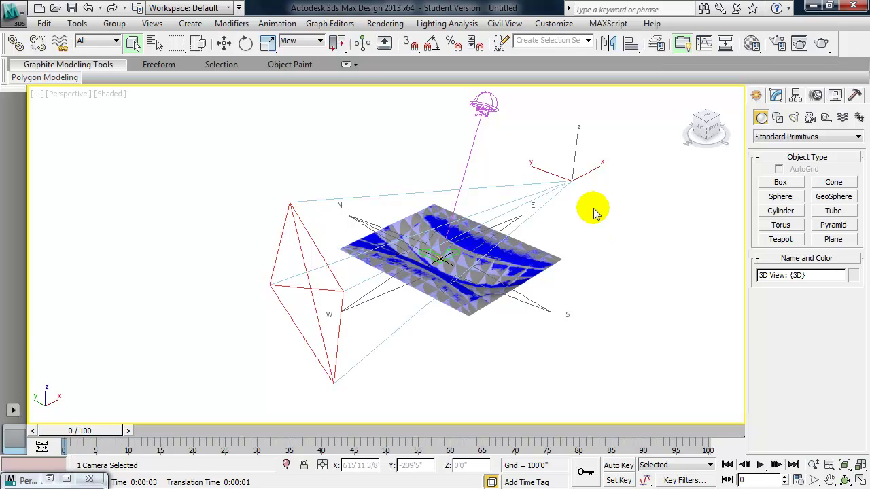
click(821, 45)
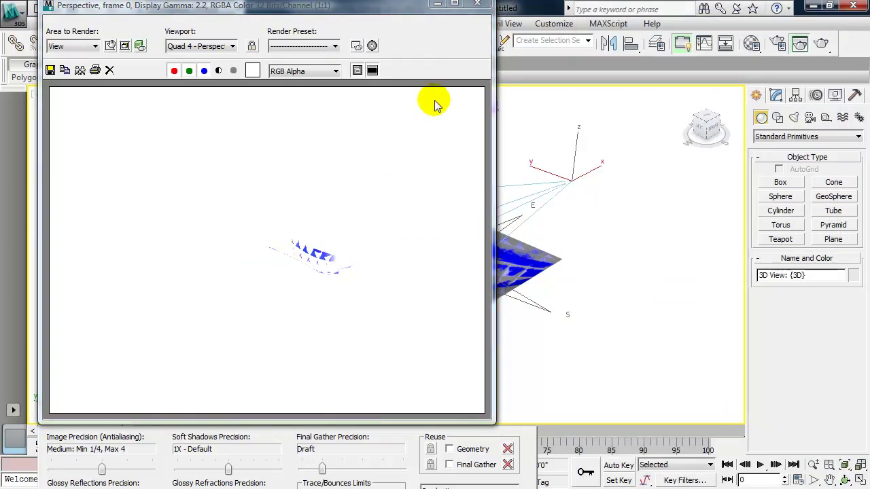
click(477, 5)
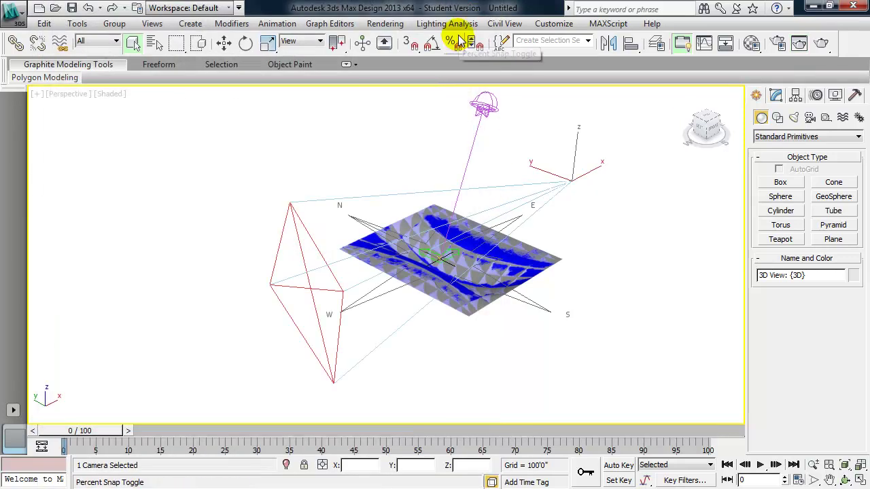
Set Environment exposure control to mr Photographic Exposure Control with Exposure Value (EV) 14
click(386, 24)
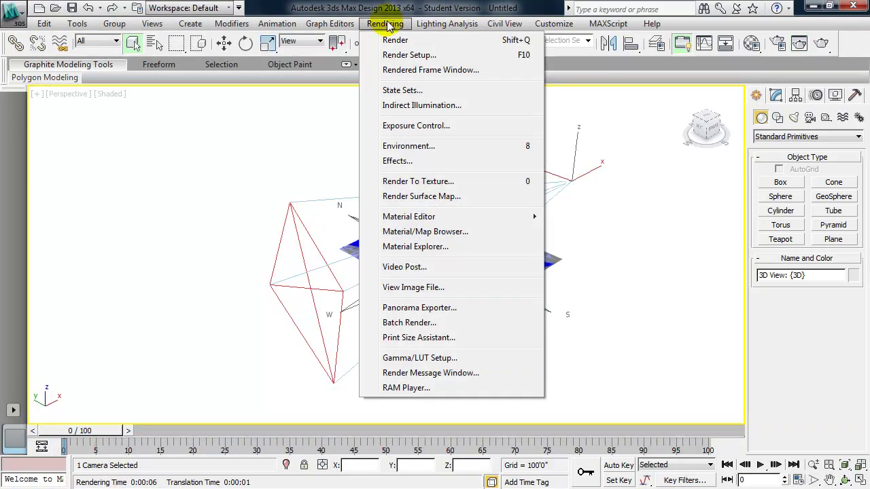
click(428, 147)
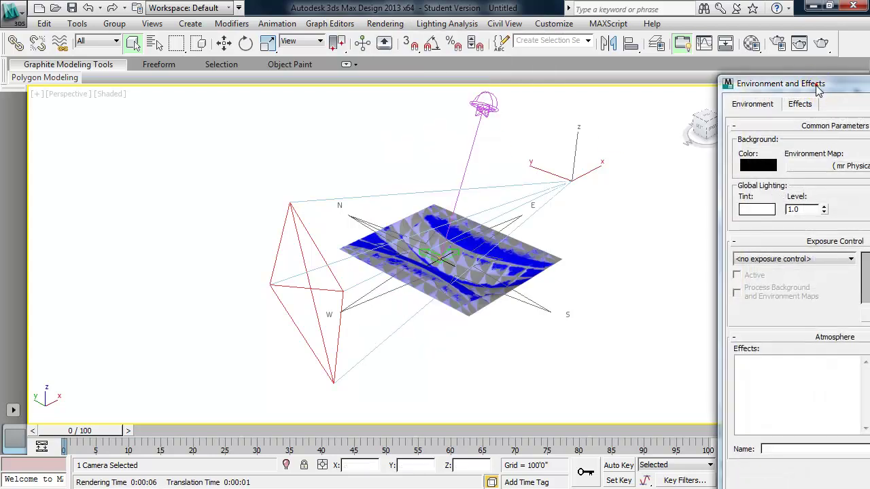
drag(815, 84, 449, 61)
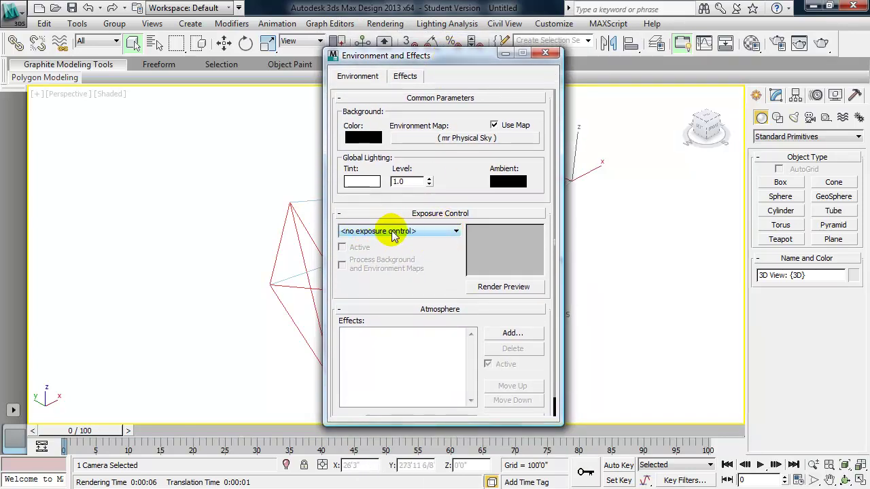
click(457, 232)
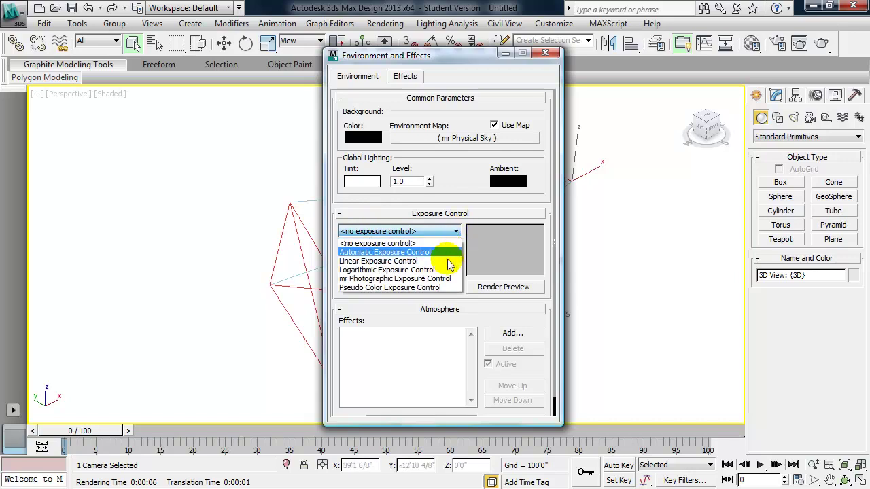
click(376, 280)
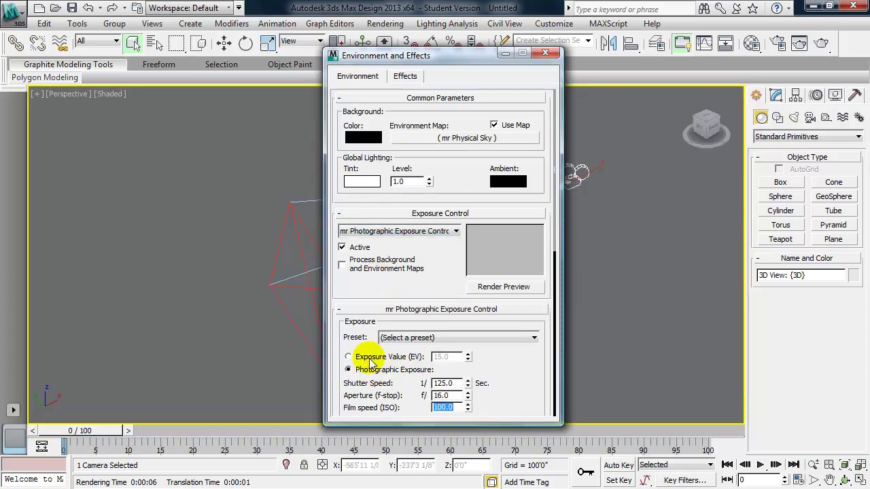
click(348, 356)
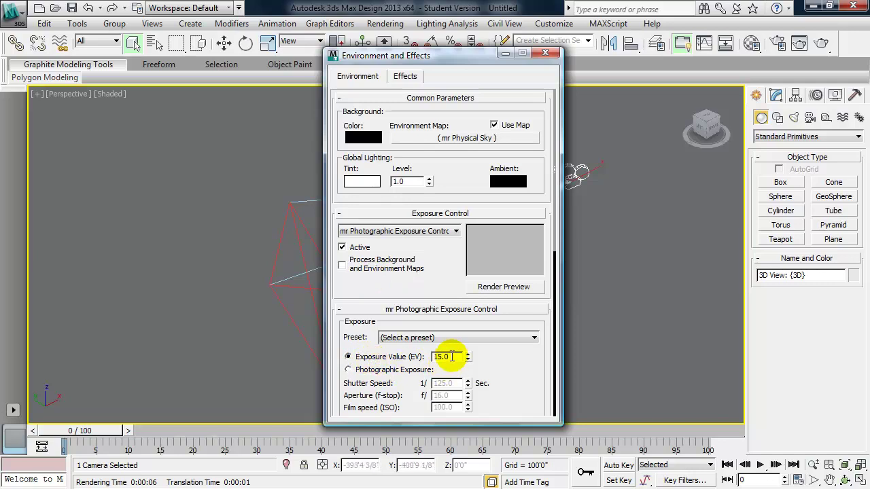
double_click(455, 356)
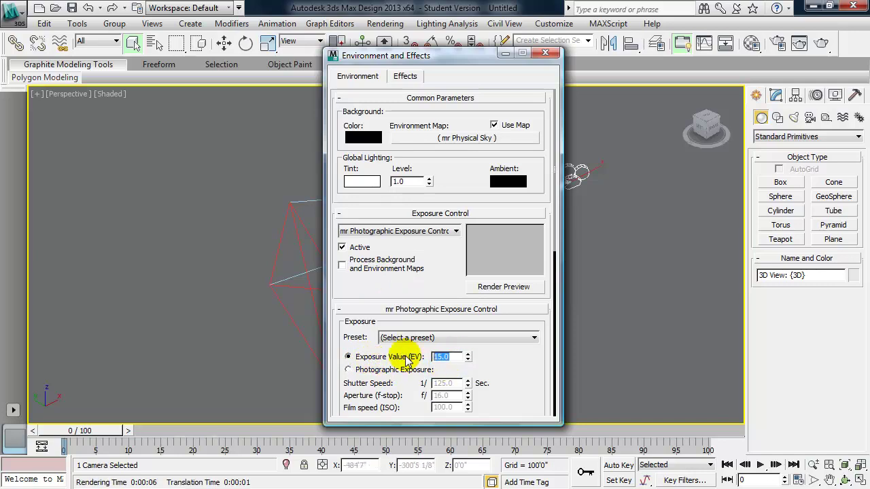
text(14)
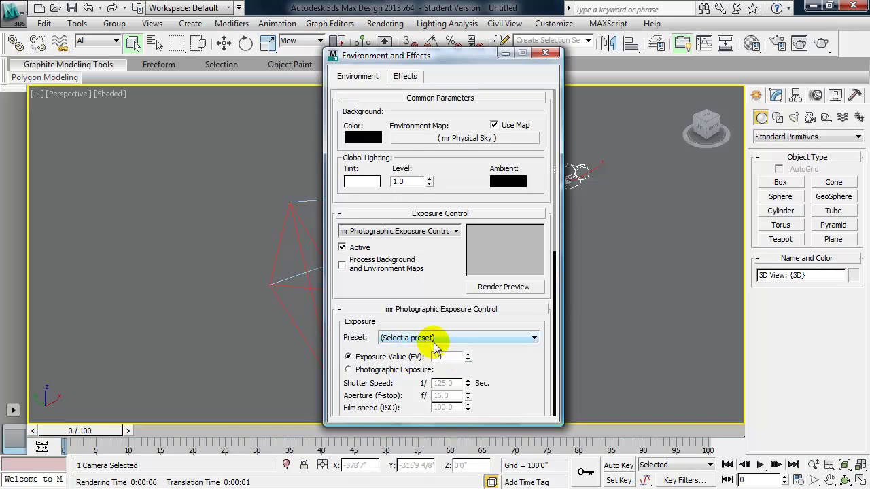